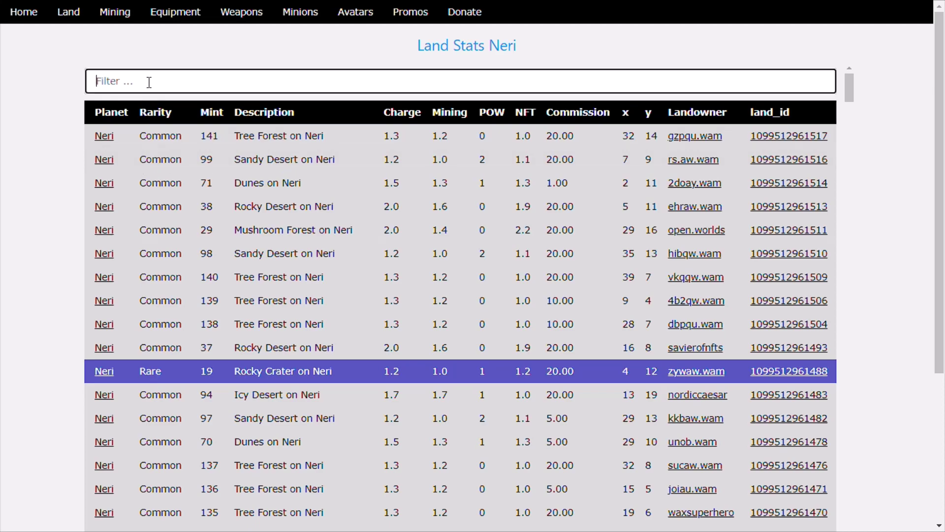
pyautogui.write('icy de')
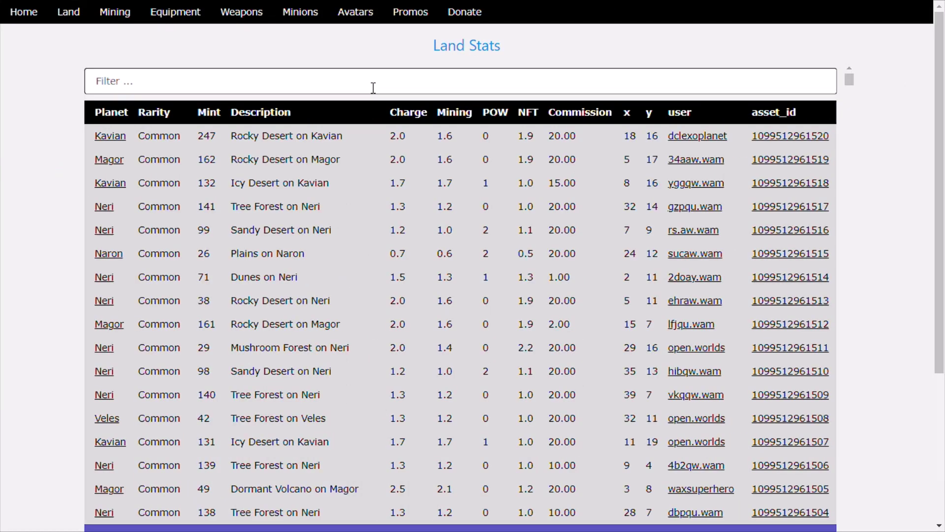
# Step: Filter the Land Stats table for 'icy desert' so it lists only Icy Desert lands
pyautogui.click(143, 83)
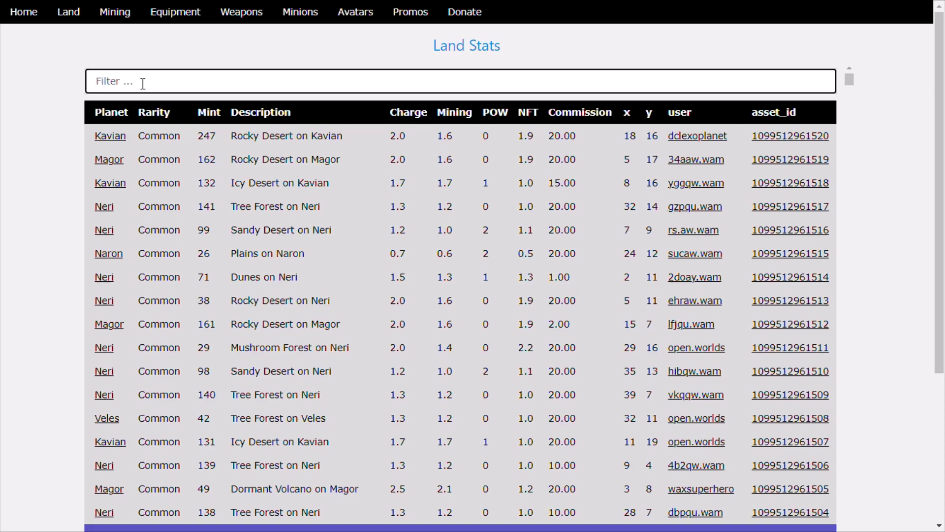
pyautogui.write('icy')
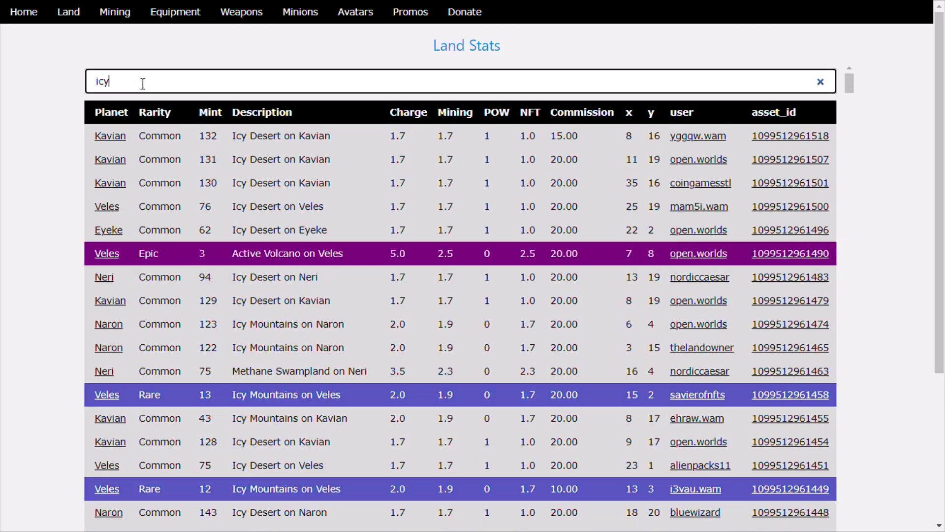
pyautogui.write(' desert')
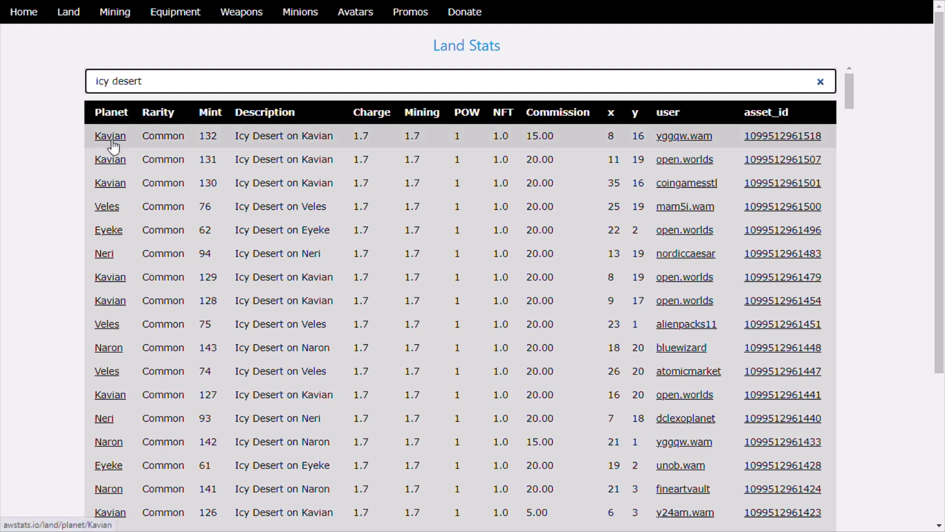
# Step: Switch to the Neri-only Land Stats page and filter it for 'icy desert'
pyautogui.click(104, 254)
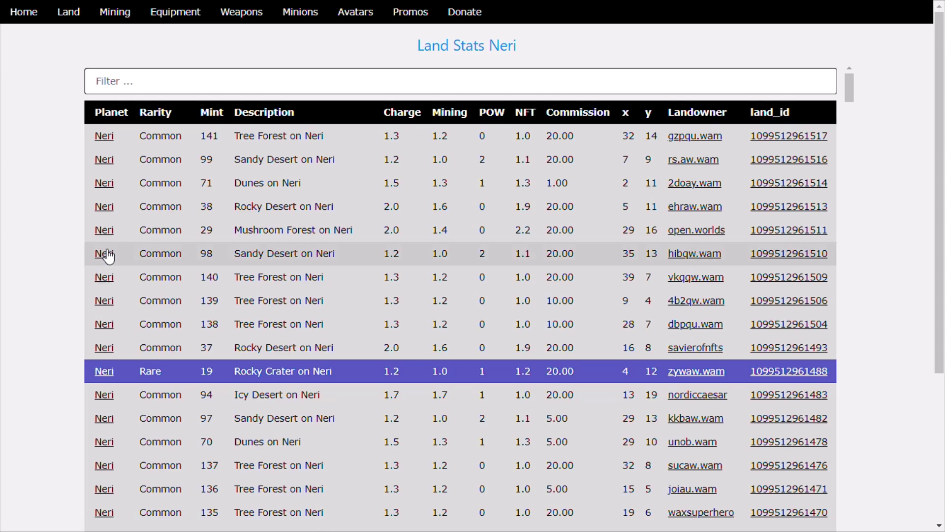
pyautogui.click(149, 82)
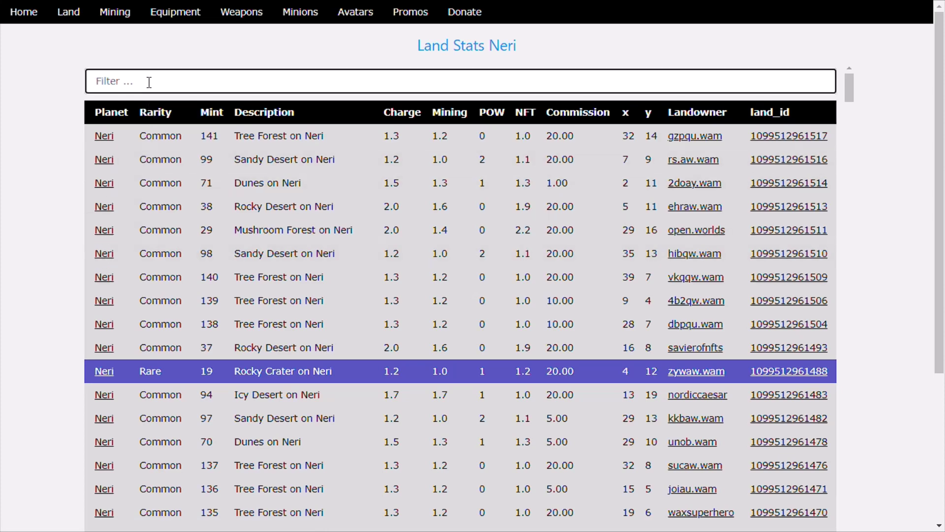
pyautogui.write('icy desert')
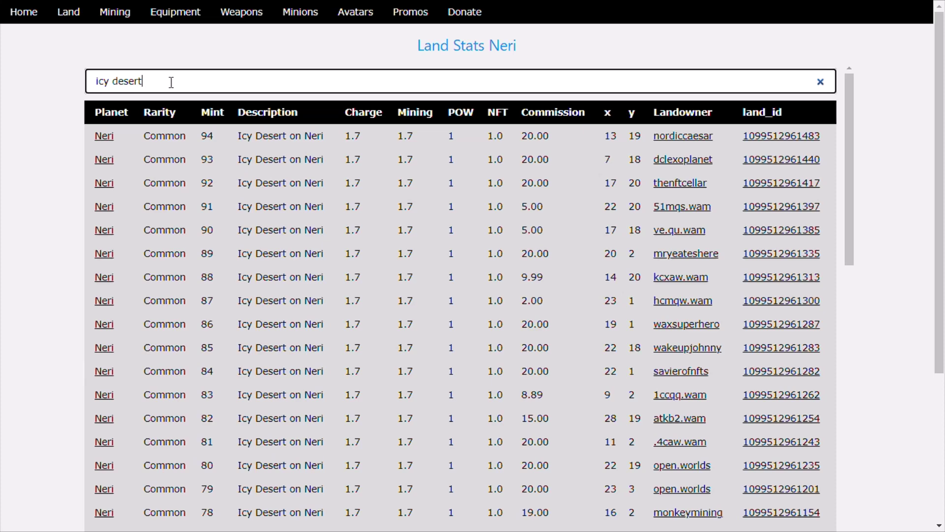
pyautogui.scroll(-2, 166, 124)
pyautogui.scroll(-1, 167, 124)
pyautogui.scroll(3, 166, 125)
# Step: Sort Neri icy desert lands by commission, lowest (0.50) first, and select the filter text
pyautogui.click(553, 112)
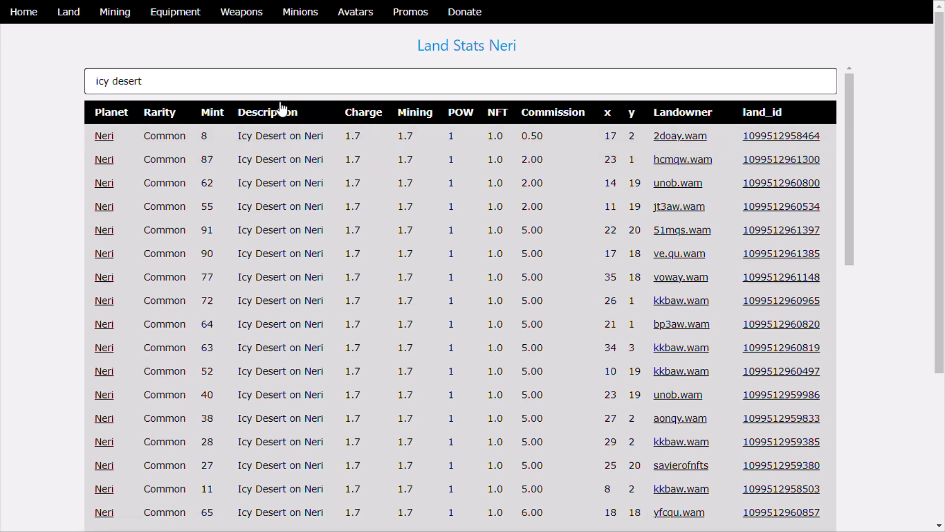
pyautogui.moveTo(152, 74); pyautogui.dragTo(59, 97)
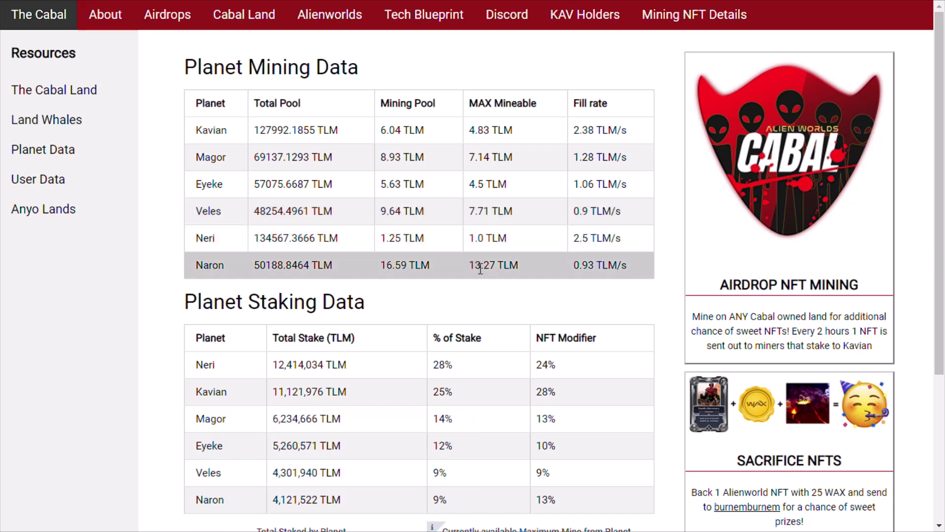
pyautogui.scroll(-2, 480, 295)
pyautogui.scroll(-2, 480, 296)
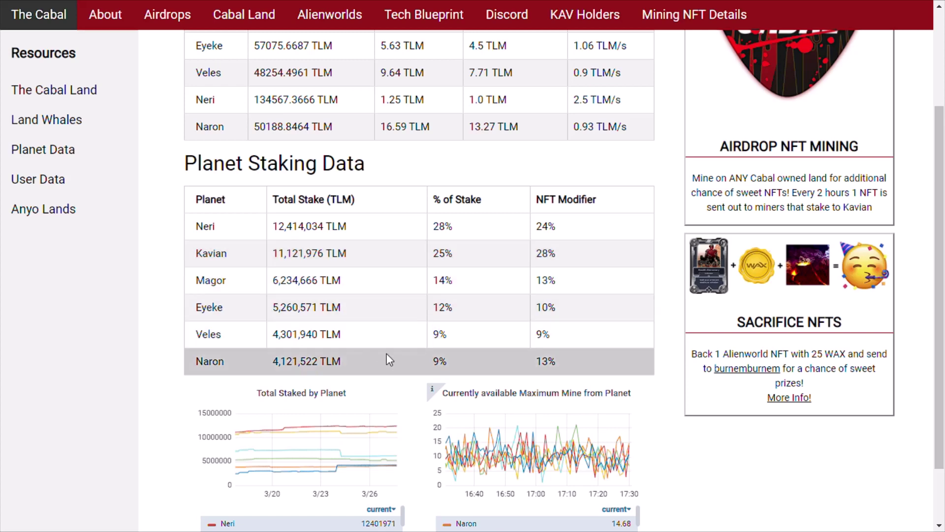
pyautogui.scroll(-2, 390, 371)
pyautogui.moveTo(355, 363)
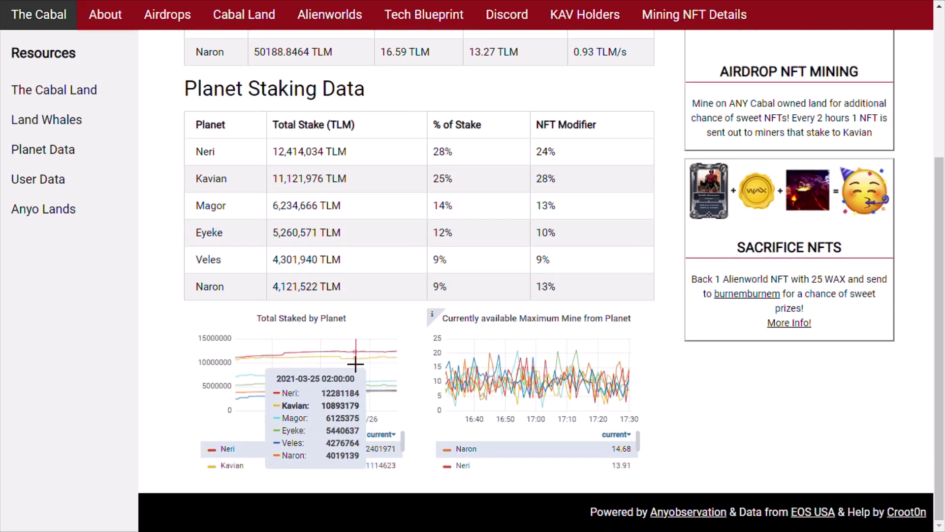